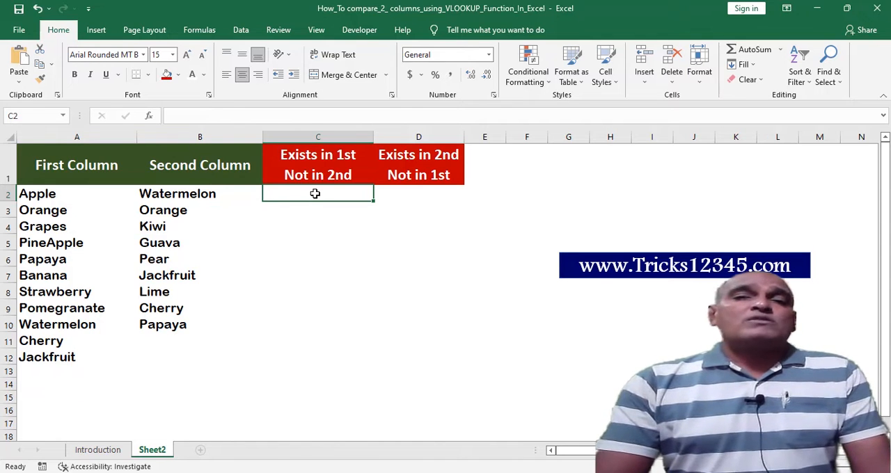
pyautogui.click(310, 221)
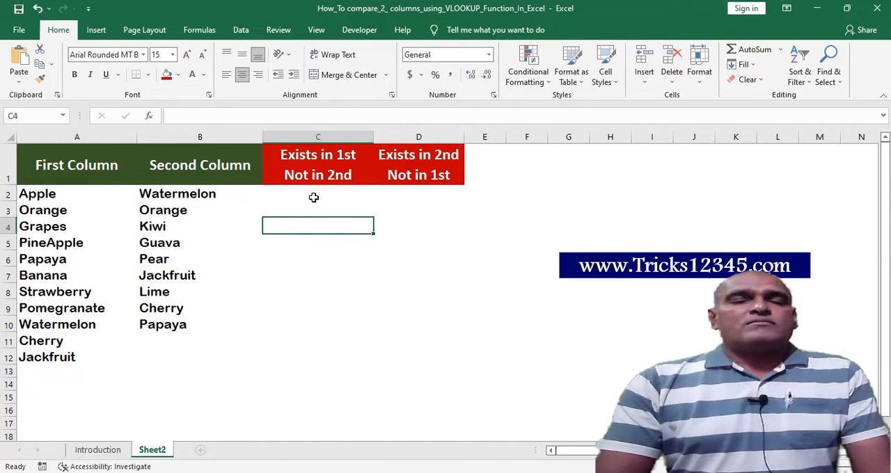
pyautogui.click(313, 197)
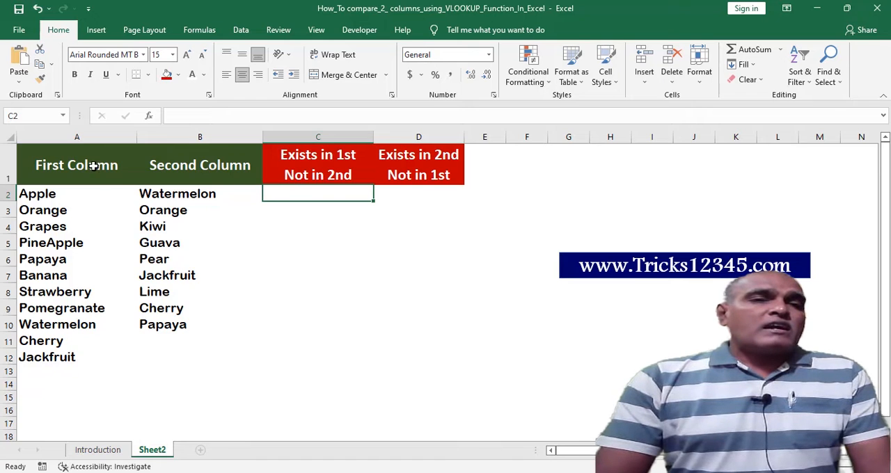
pyautogui.click(76, 141)
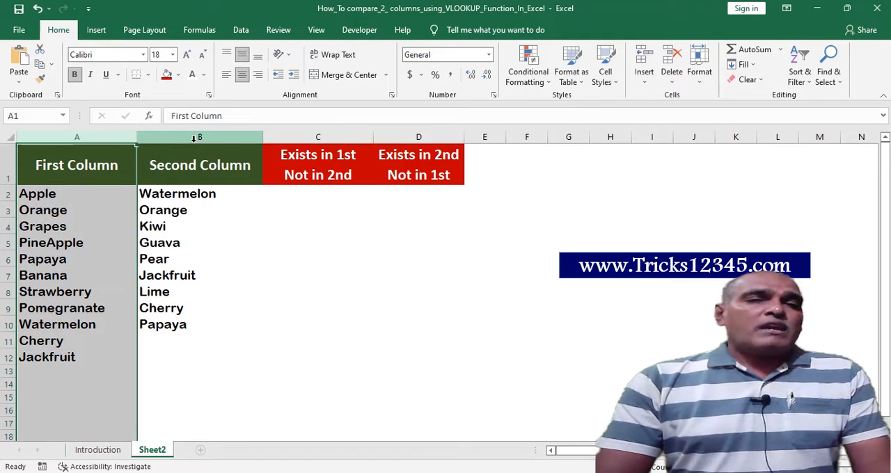
pyautogui.click(194, 137)
# Begin a VLOOKUP formula in C2 with A2 as the lookup value and the absolute range $B$2:$B$13 as the table array.
pyautogui.click(298, 198)
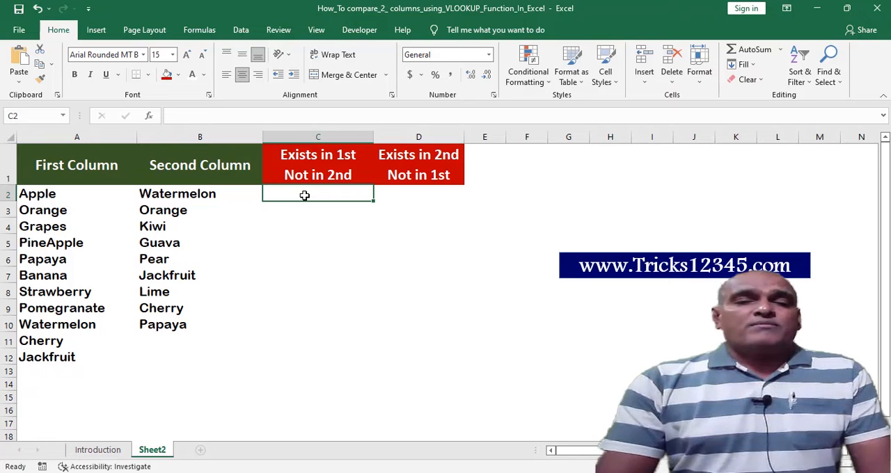
pyautogui.write('=')
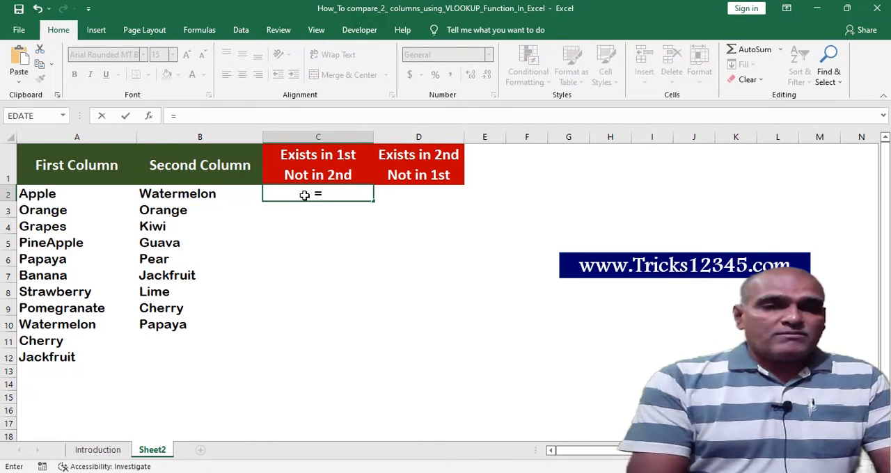
pyautogui.write('vl')
pyautogui.press('Tab')
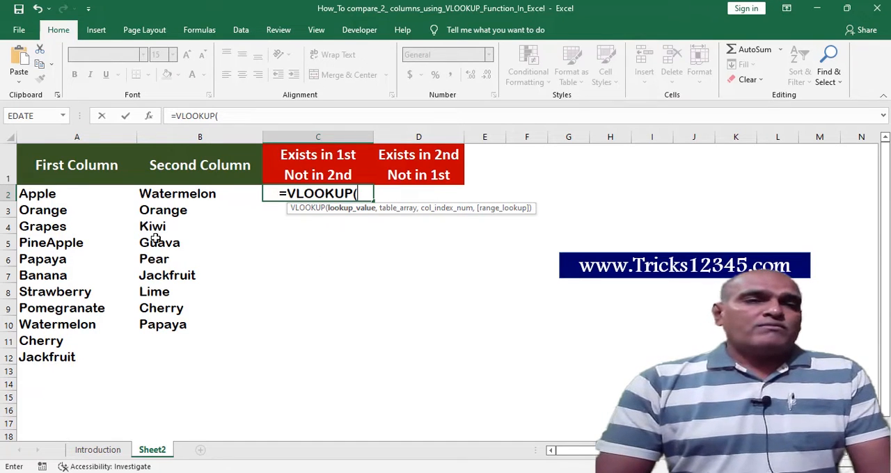
pyautogui.click(46, 196)
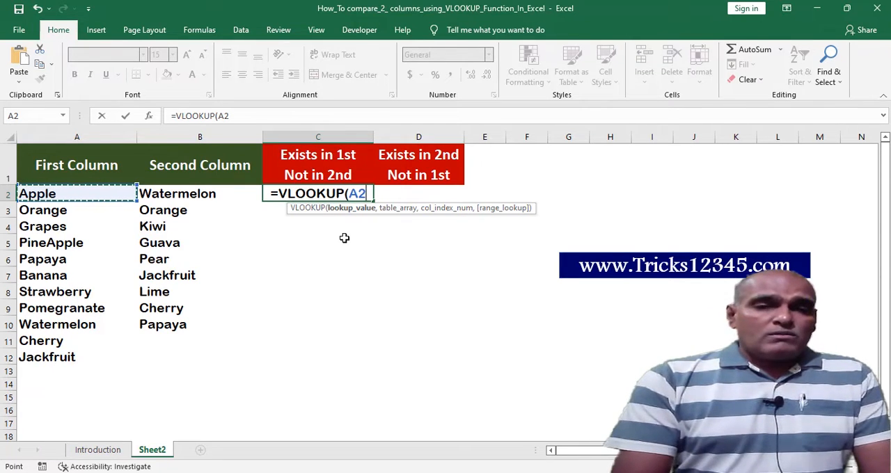
pyautogui.write(',')
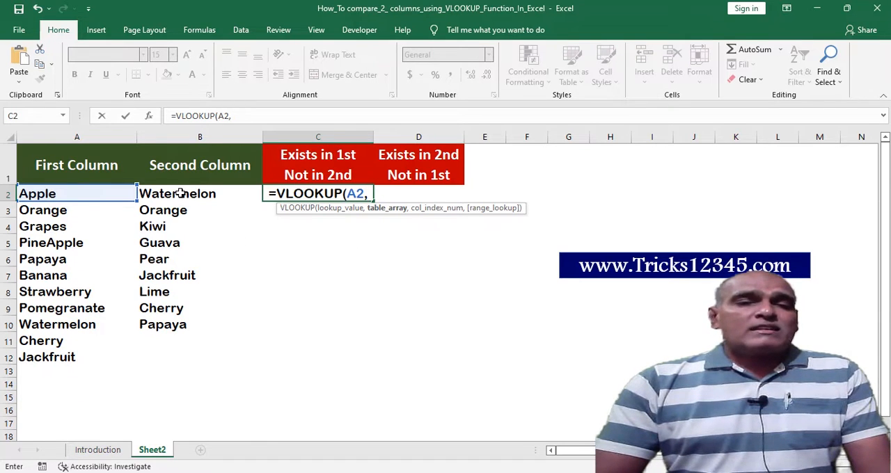
pyautogui.moveTo(181, 193); pyautogui.dragTo(152, 369)
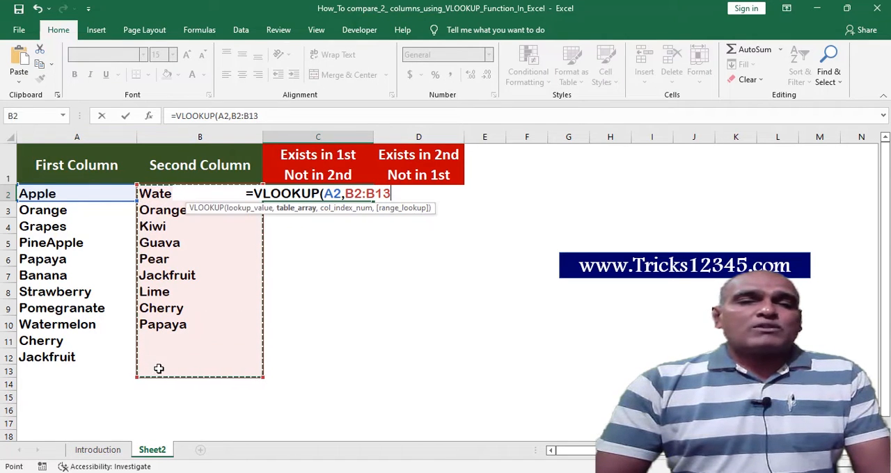
pyautogui.moveTo(392, 193); pyautogui.dragTo(344, 193)
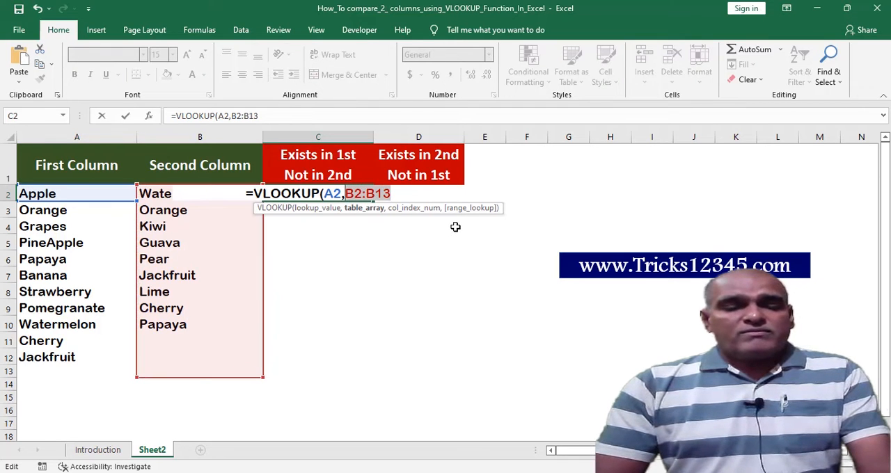
pyautogui.press('F4')
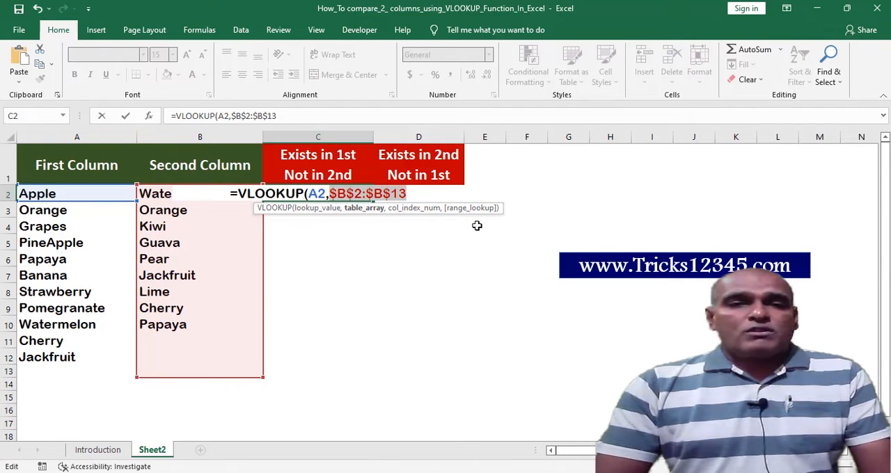
# Complete the VLOOKUP in C2 with column index 1 and range lookup 0 for an exact match.
pyautogui.click(420, 194)
pyautogui.write(',1')
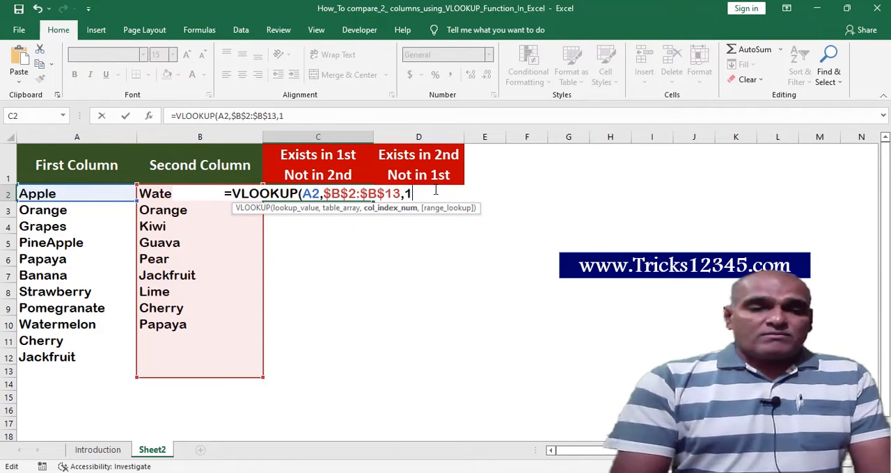
pyautogui.write(',')
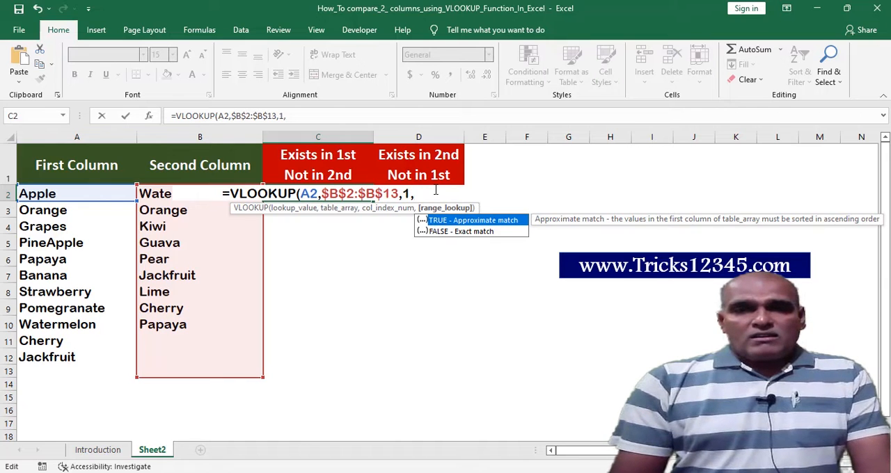
pyautogui.write('0)')
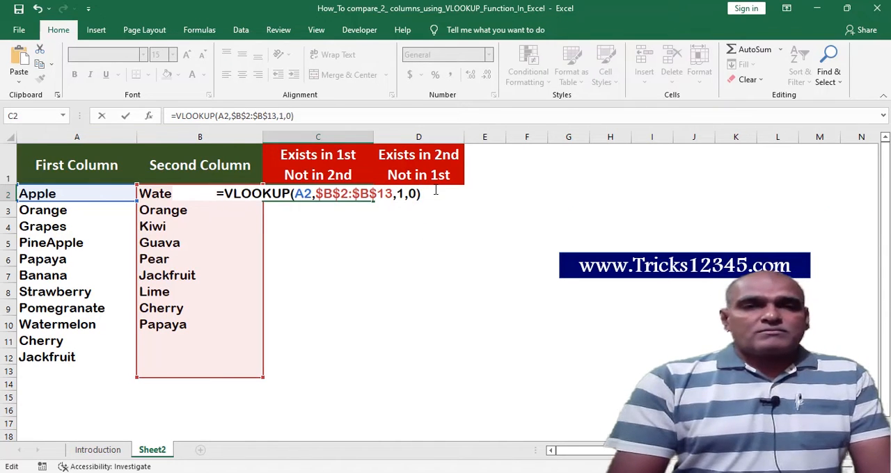
pyautogui.press('Return')
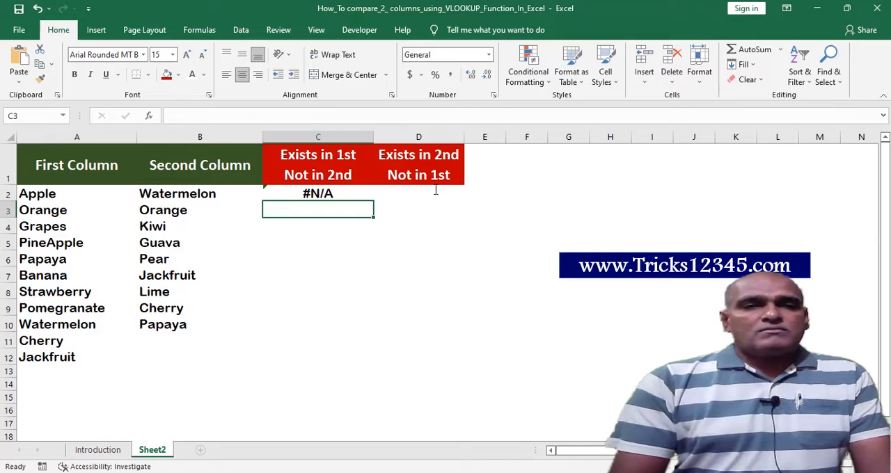
# Examine the C2 lookup by checking Apple from the first column against the second column's list.
pyautogui.press('Up')
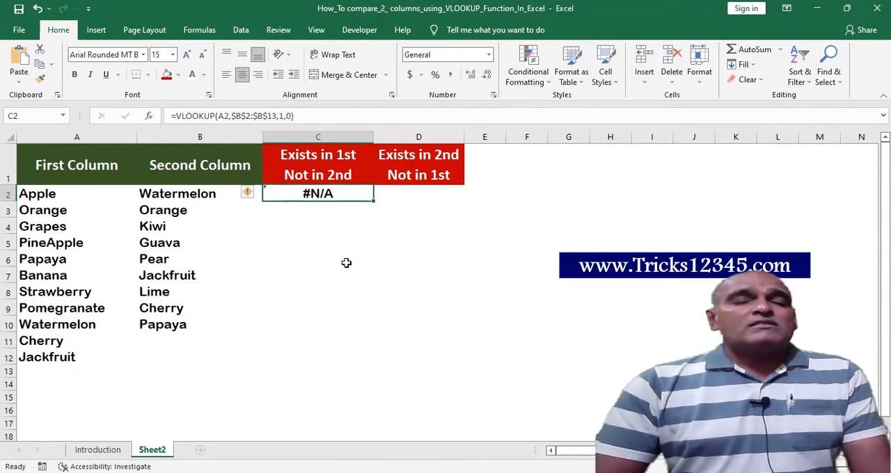
pyautogui.click(51, 197)
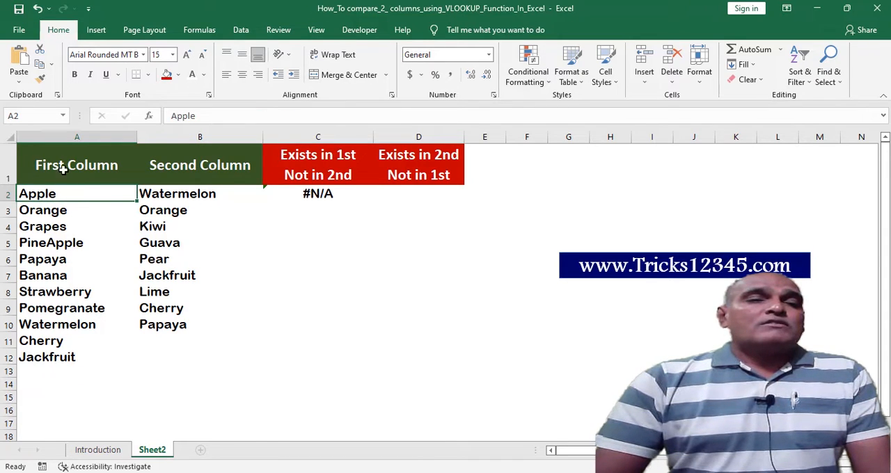
pyautogui.click(64, 137)
pyautogui.click(152, 194)
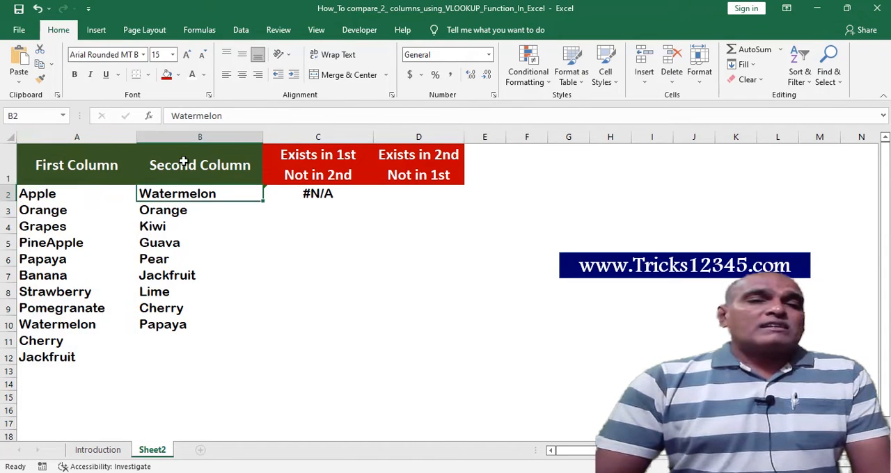
pyautogui.click(188, 137)
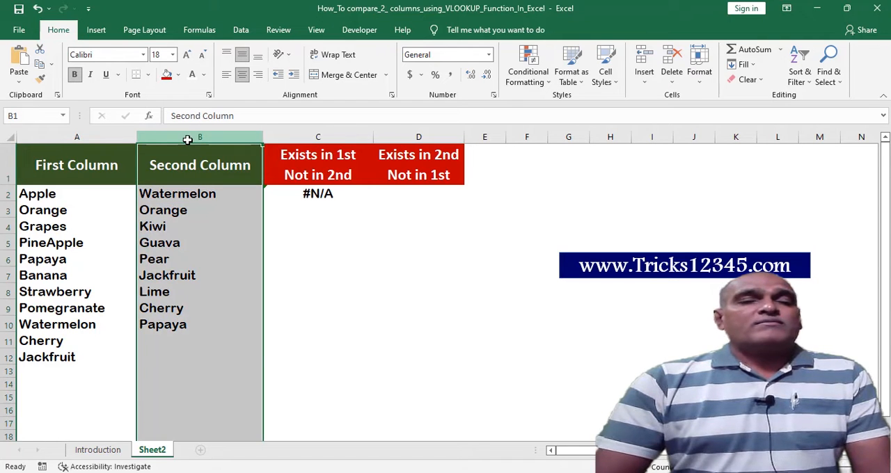
pyautogui.click(197, 209)
pyautogui.click(191, 194)
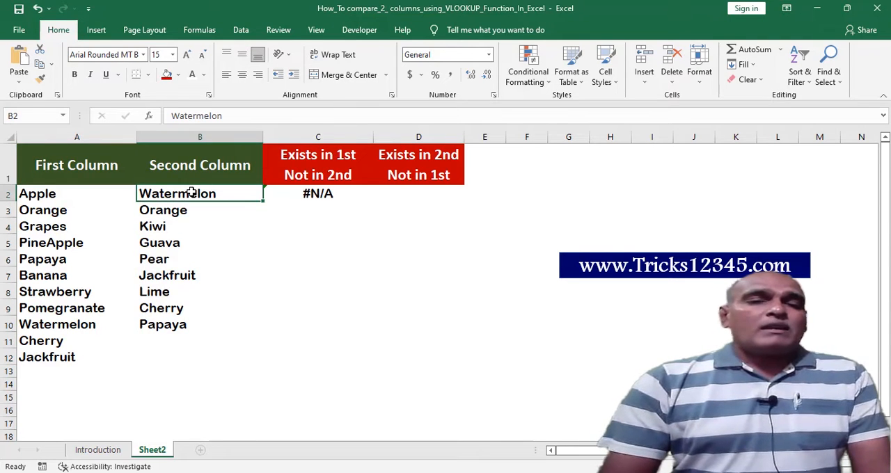
pyautogui.hotkey('ctrl', 'shift', 'Down')
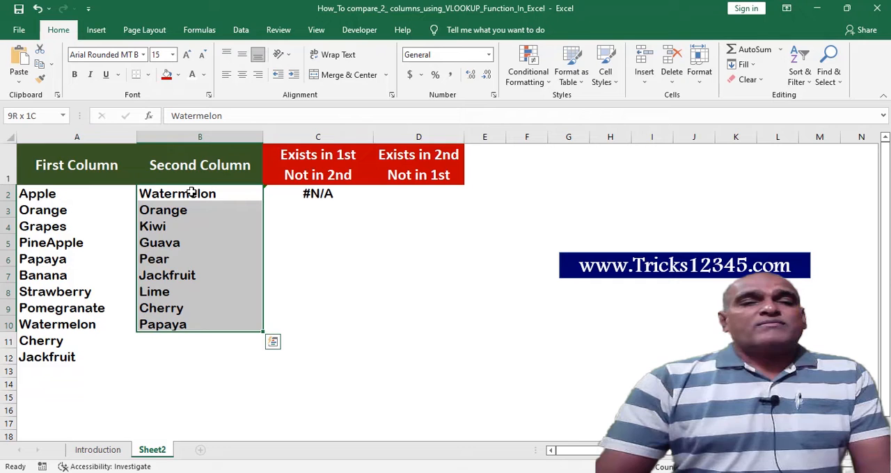
# Fill the VLOOKUP formula from C2 down to C12.
pyautogui.click(313, 198)
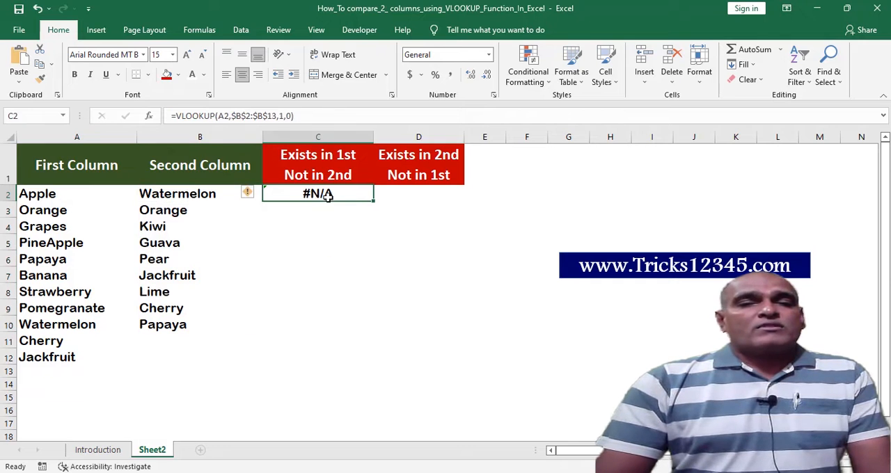
pyautogui.doubleClick(374, 201)
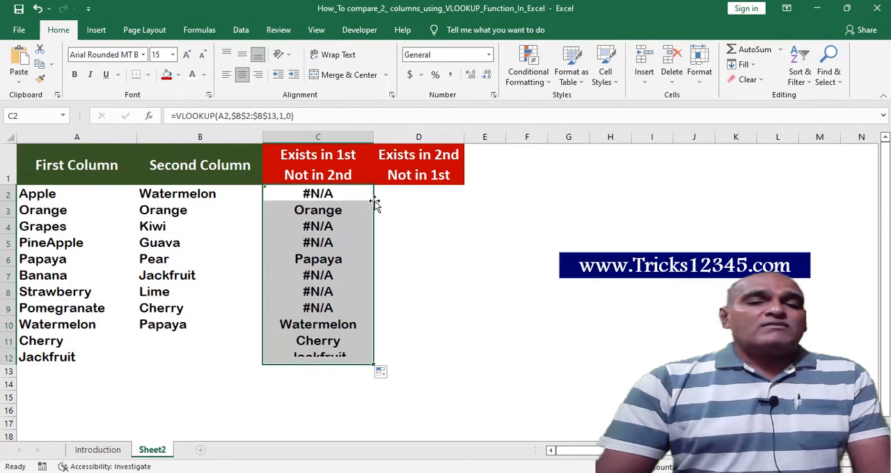
pyautogui.click(369, 199)
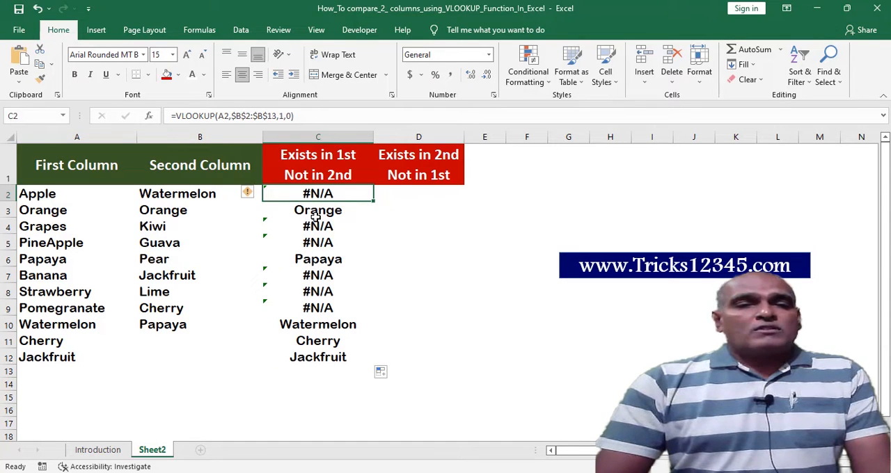
# Check the filled lookup results against the fruit names in the first and second columns, including Grapes and PineApple.
pyautogui.click(65, 226)
pyautogui.click(71, 241)
pyautogui.moveTo(69, 228); pyautogui.dragTo(85, 243)
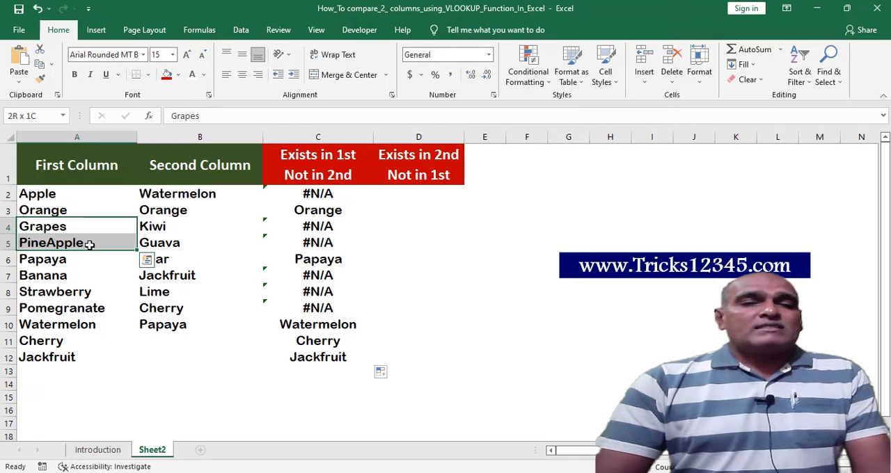
pyautogui.click(174, 227)
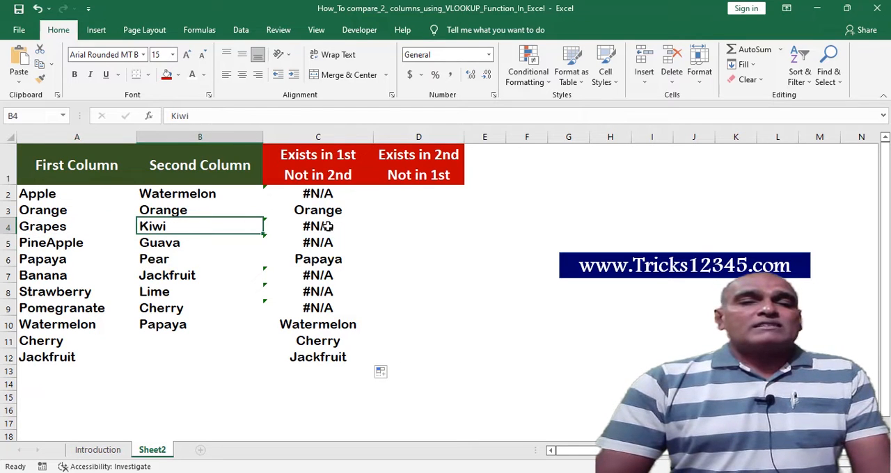
pyautogui.click(327, 275)
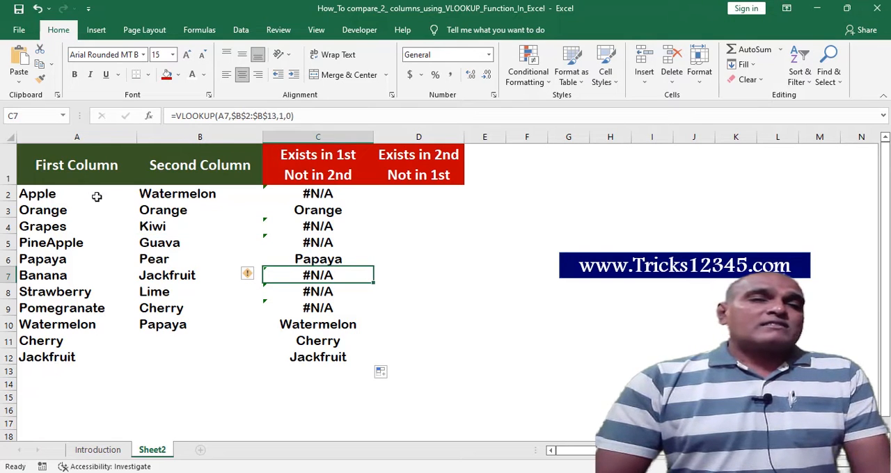
pyautogui.click(69, 137)
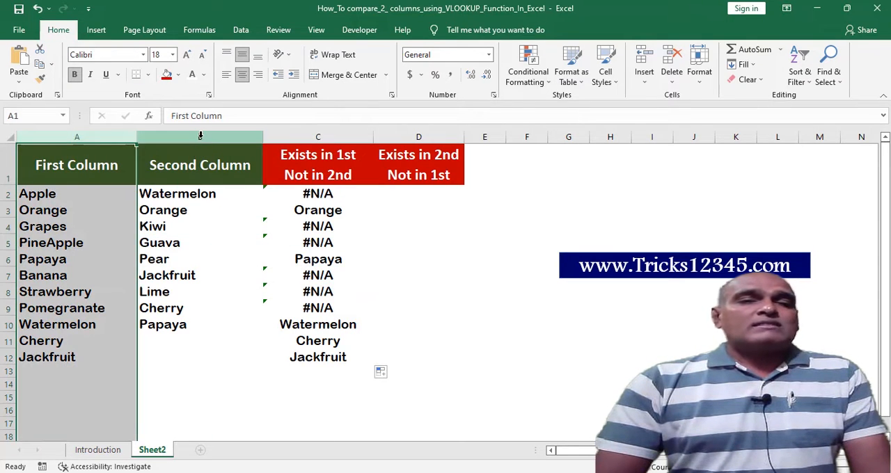
pyautogui.click(199, 137)
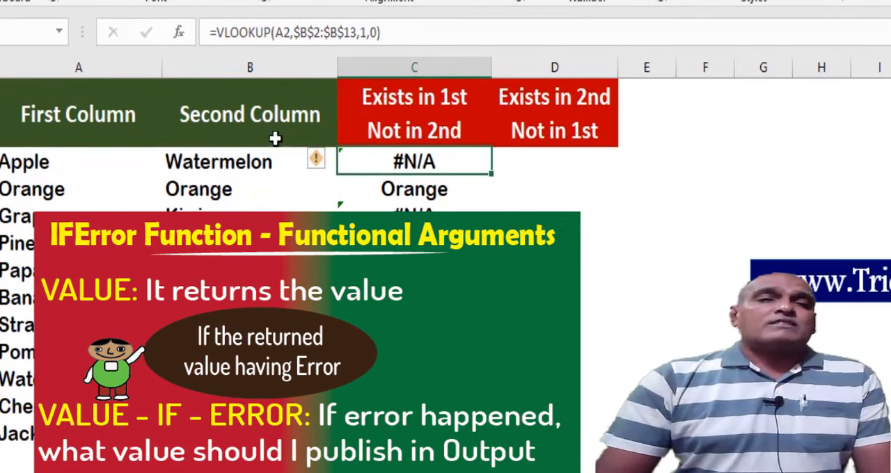
# Wrap the VLOOKUP in C2 in an IFERROR function, using the lookup as its value argument.
pyautogui.click(217, 33)
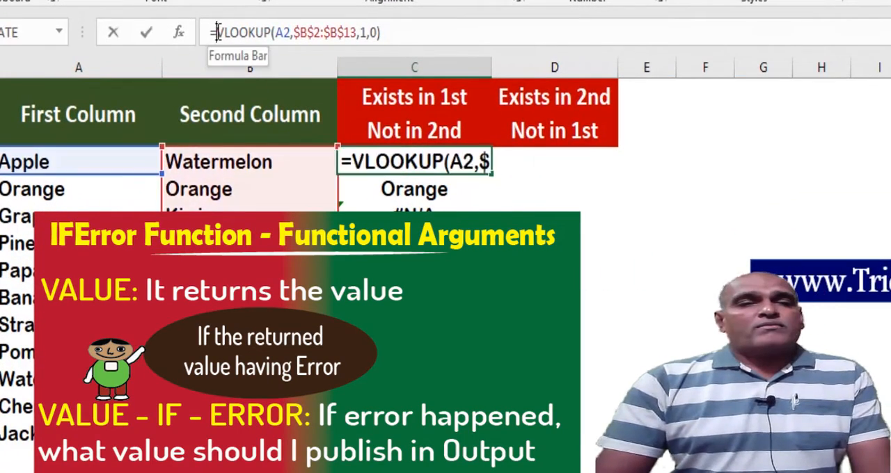
pyautogui.write('iferror')
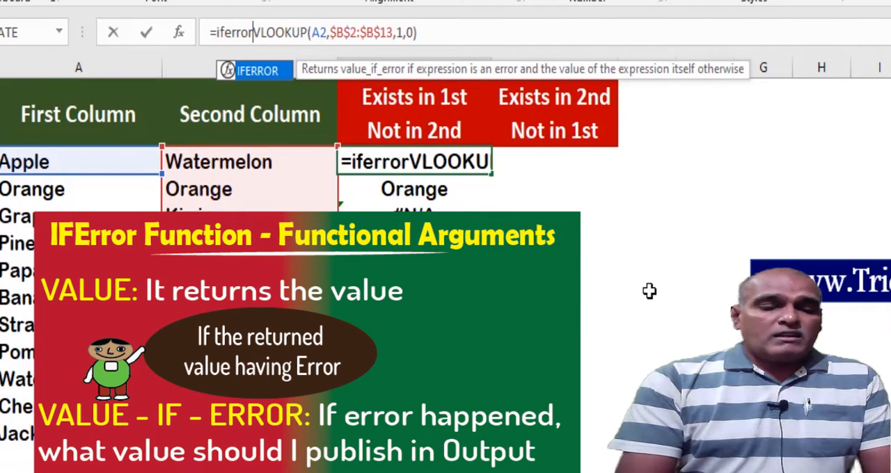
pyautogui.write('(')
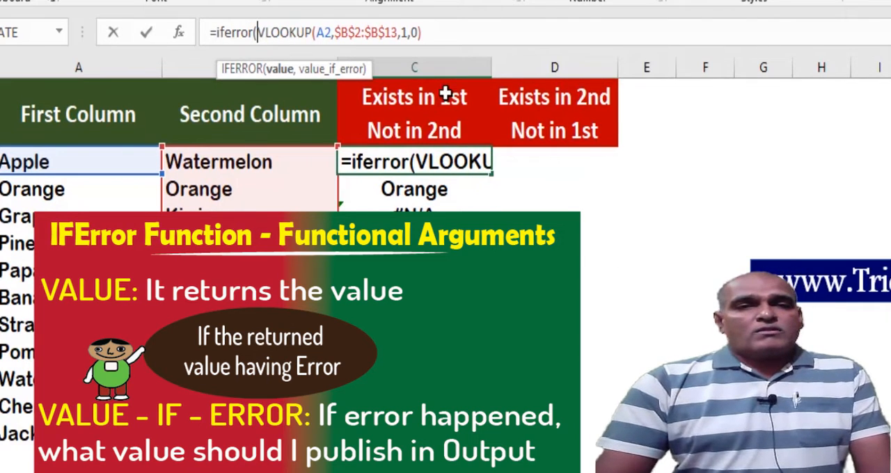
pyautogui.click(437, 32)
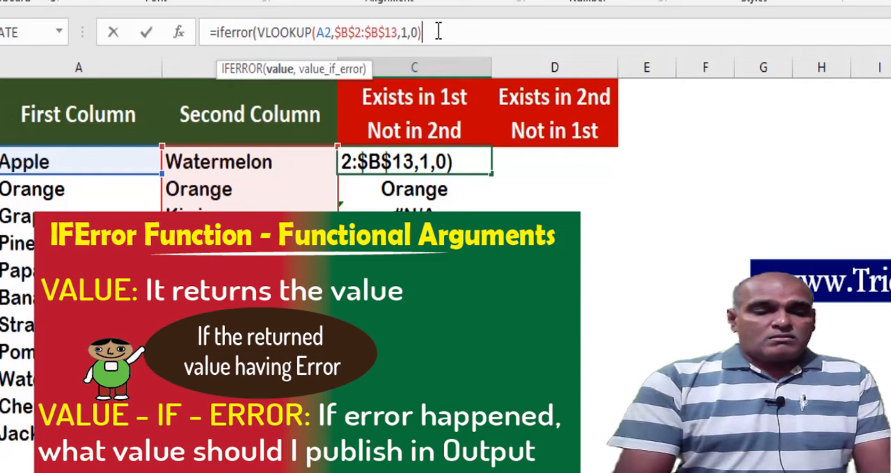
pyautogui.write(',')
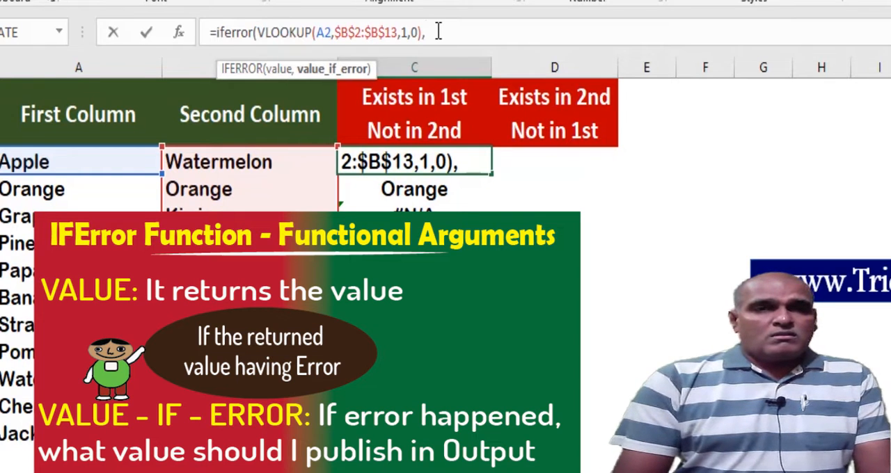
pyautogui.write(' ""')
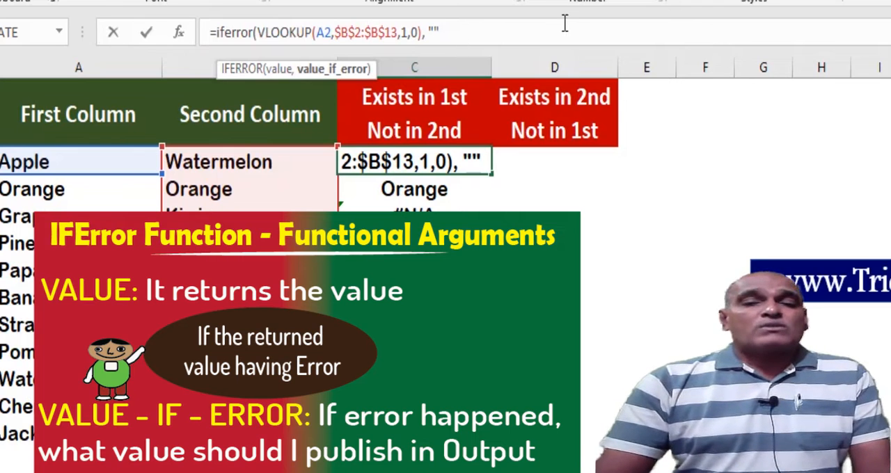
# Set the IFERROR fallback value in C2 to "No Data" and complete the formula.
pyautogui.press('BackSpace')
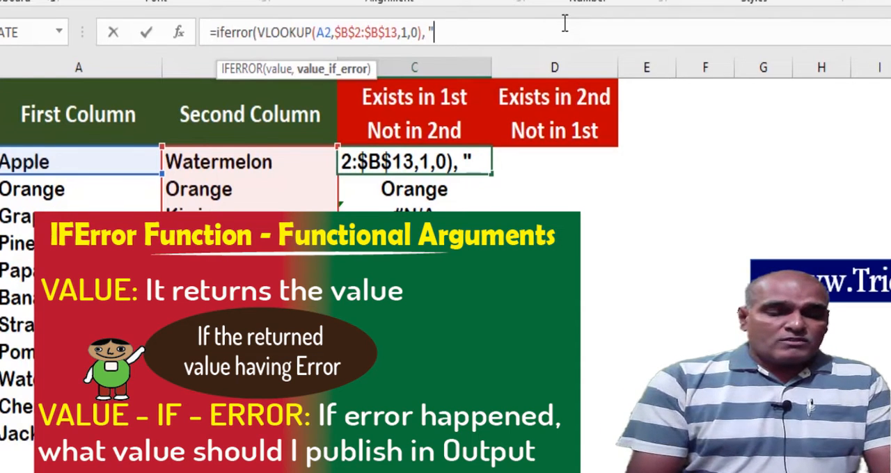
pyautogui.write('No Data')
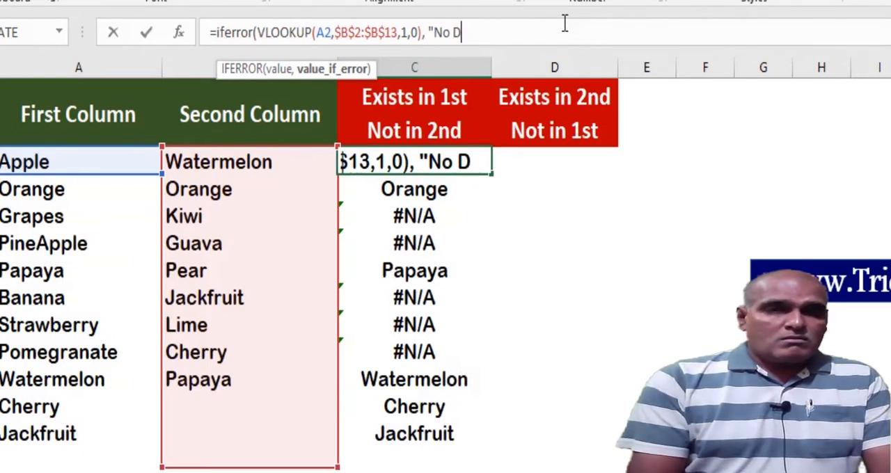
pyautogui.write('"')
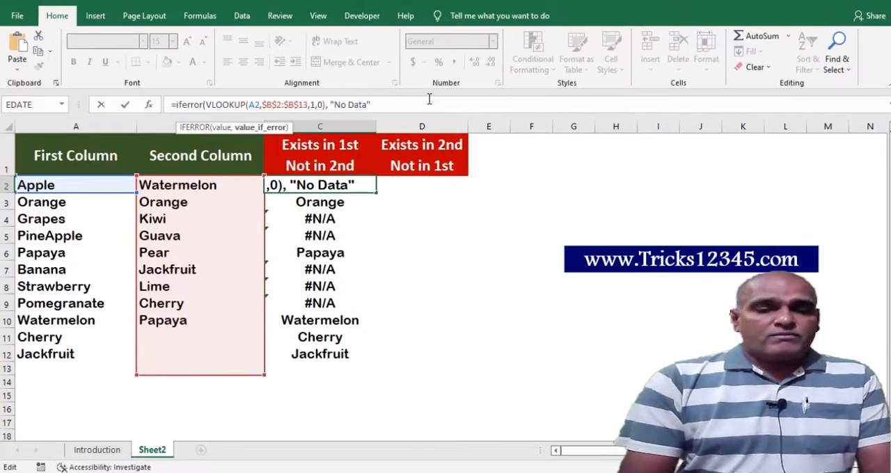
pyautogui.write(')')
pyautogui.press('Return')
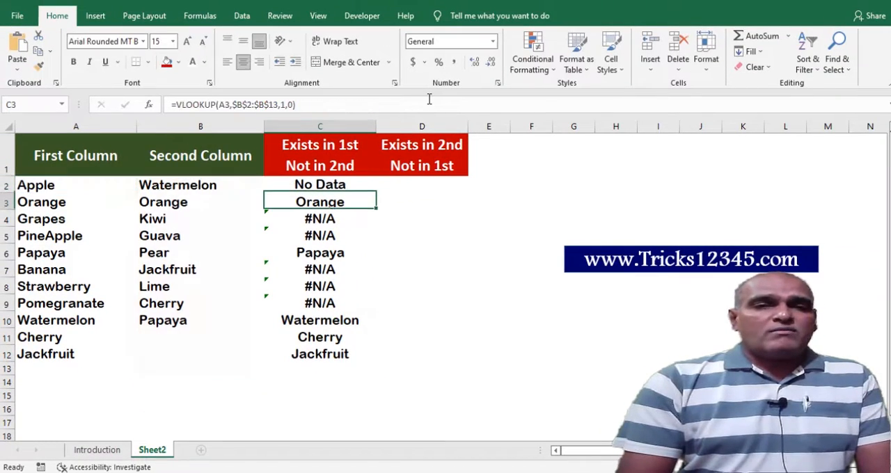
# Fill the IFERROR formula from C2 down to C12.
pyautogui.press('Up')
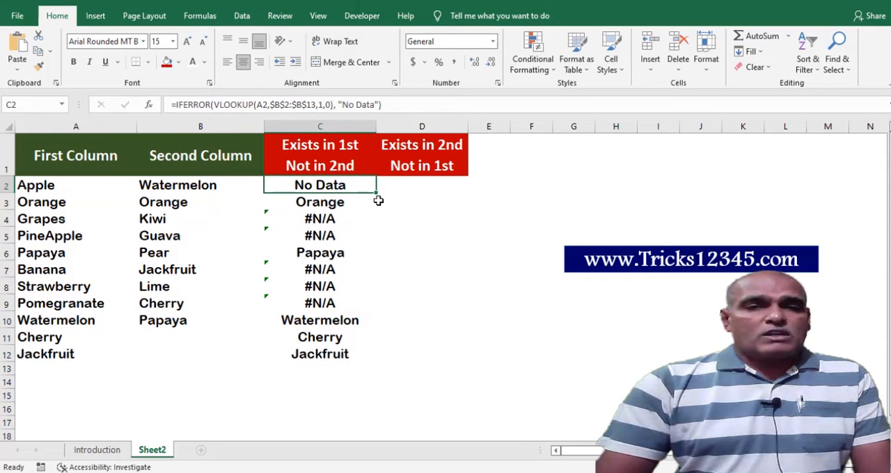
pyautogui.doubleClick(377, 191)
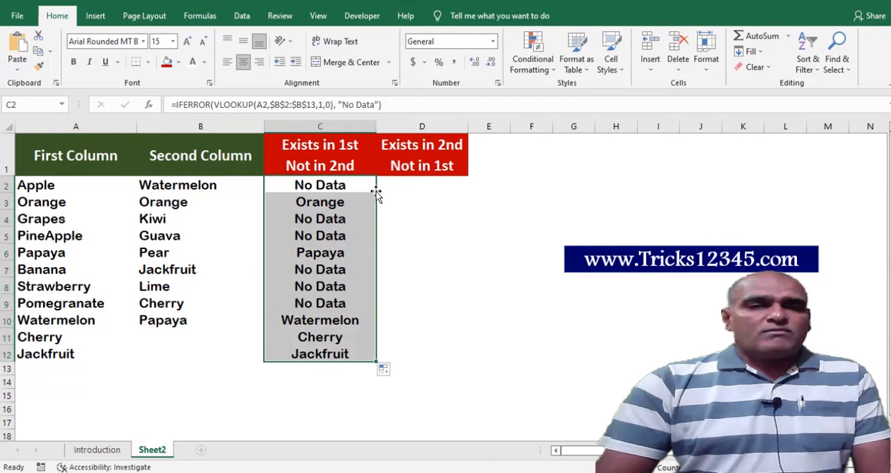
pyautogui.click(406, 221)
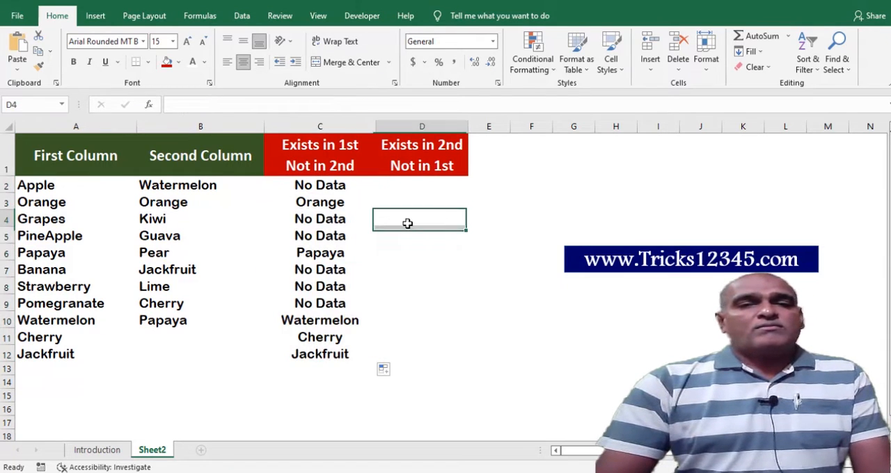
# Review the IFERROR results in C3, C2 and C7:C8 against the fruit names in the two columns.
pyautogui.click(323, 205)
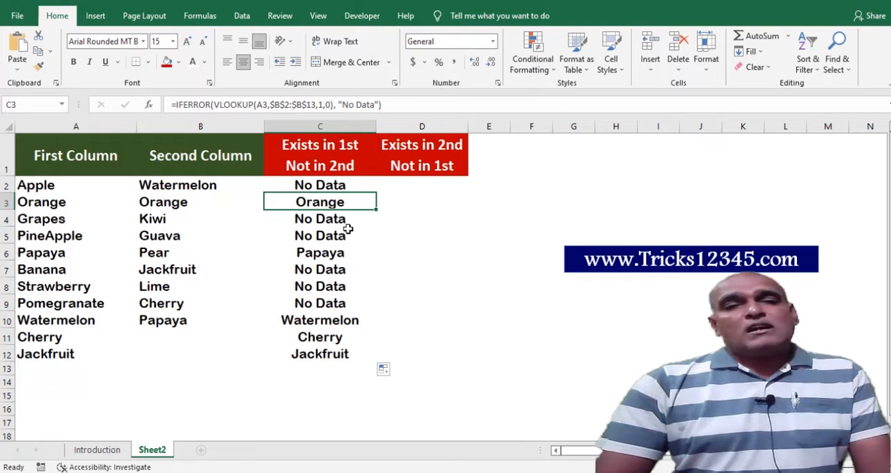
pyautogui.click(341, 185)
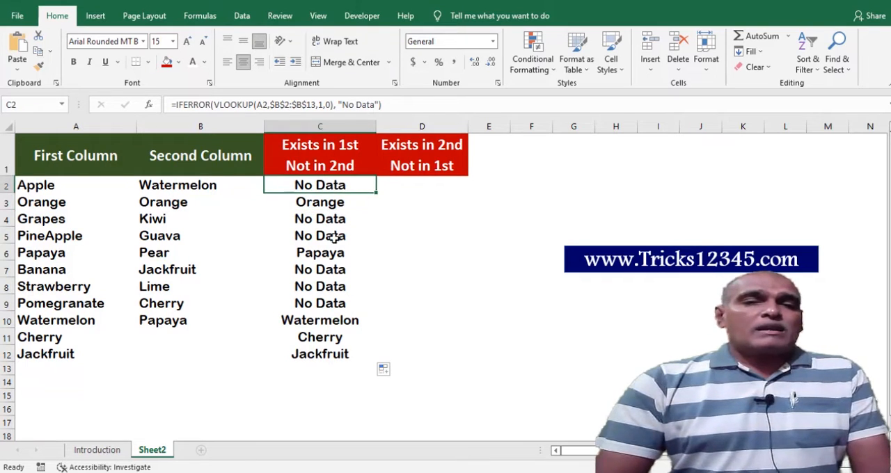
pyautogui.keyDown('shift'); pyautogui.click(323, 285); pyautogui.keyUp('shift')
pyautogui.moveTo(323, 271); pyautogui.dragTo(323, 286)
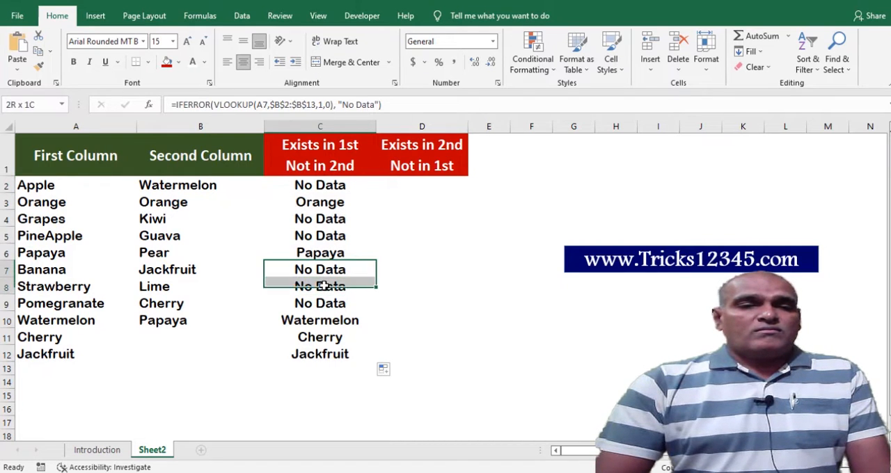
# Start a VLOOKUP formula in D2 with B2 as the lookup value.
pyautogui.click(413, 186)
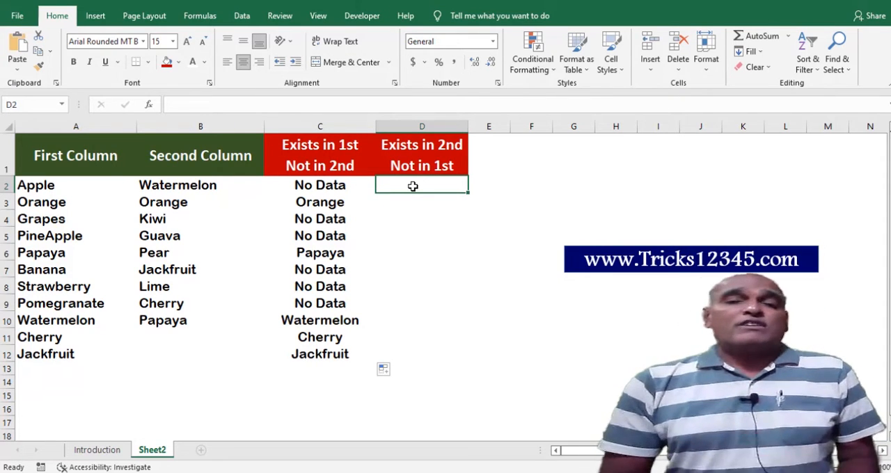
pyautogui.write('=')
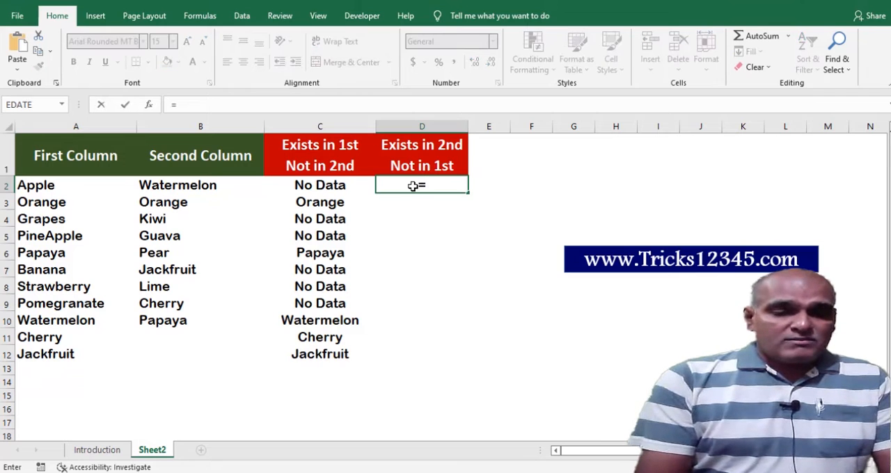
pyautogui.write('v')
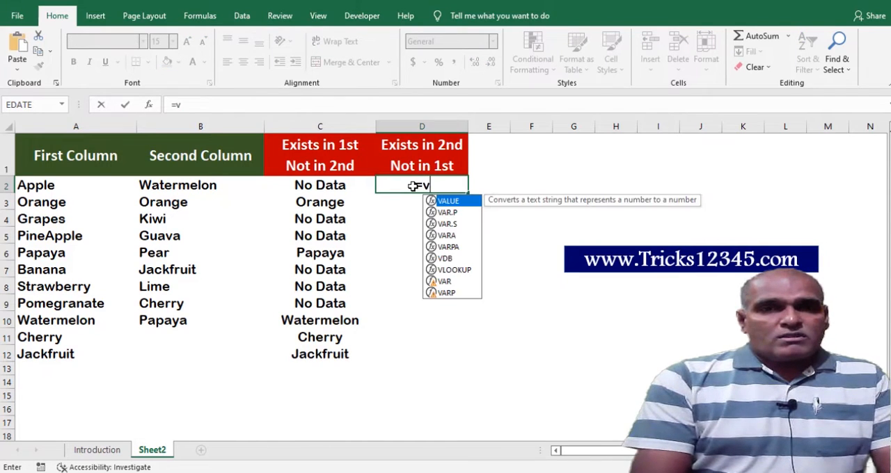
pyautogui.write('look')
pyautogui.press('Tab')
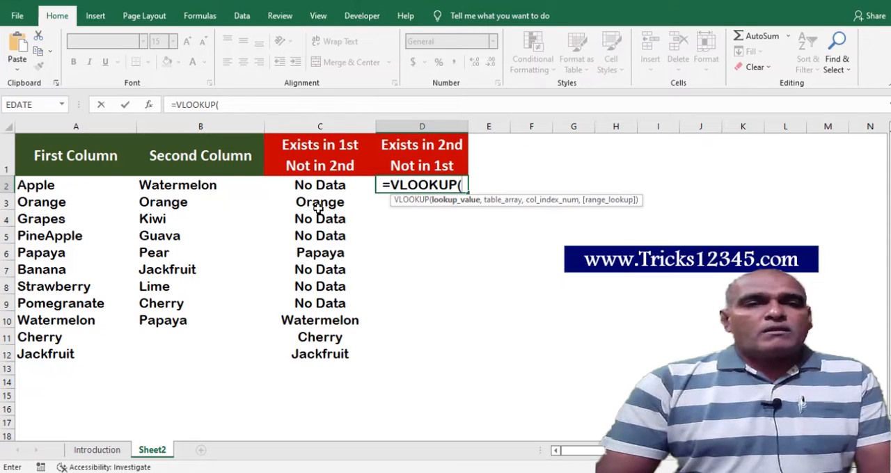
pyautogui.click(185, 188)
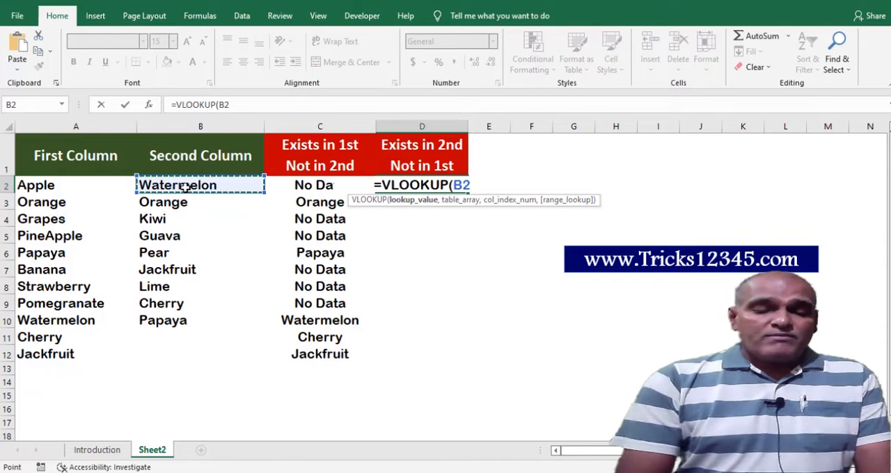
pyautogui.write(',')
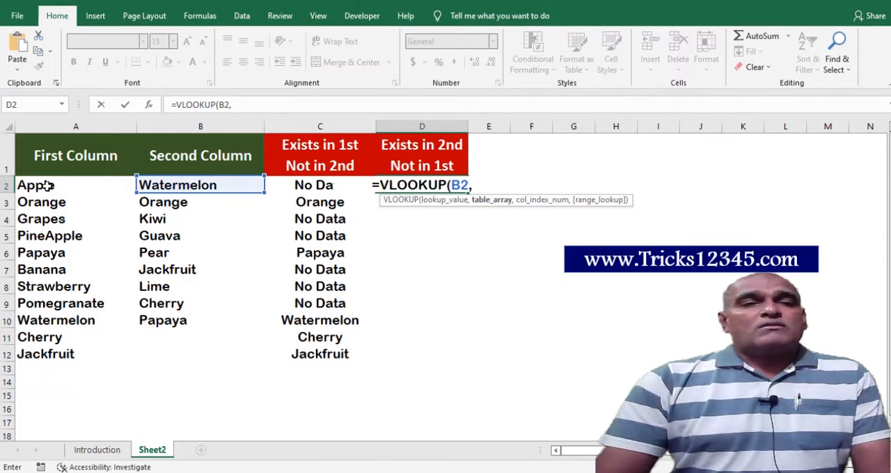
# Set the D2 lookup's table array to the first column's range as the absolute reference $A$2:$A$13.
pyautogui.moveTo(46, 186); pyautogui.dragTo(41, 365)
pyautogui.moveTo(496, 186); pyautogui.dragTo(451, 185)
pyautogui.press('F4')
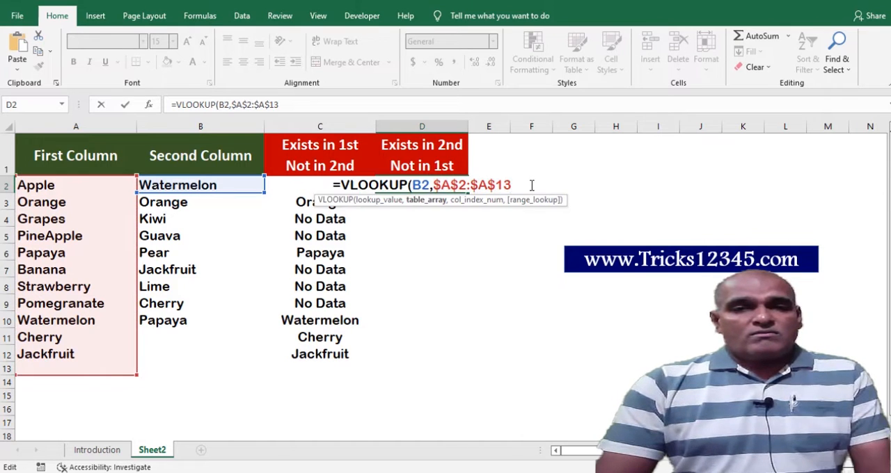
# Complete the VLOOKUP in D2 with column index 1 and range lookup 0 for an exact match.
pyautogui.write(',1')
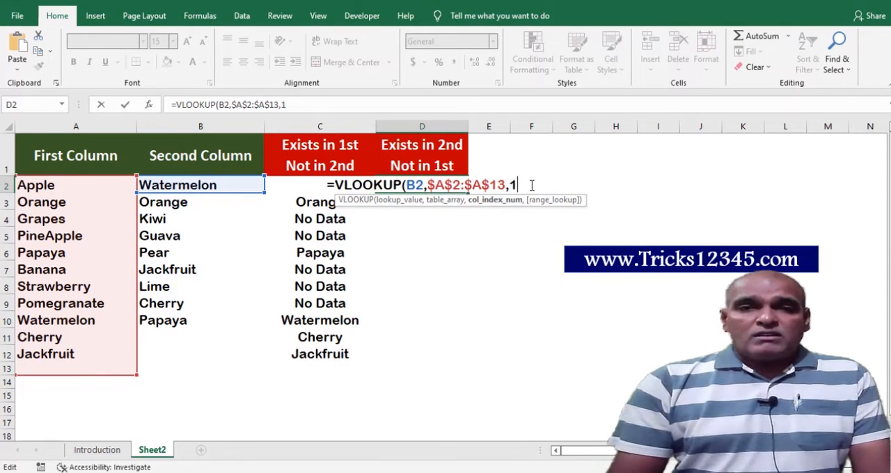
pyautogui.write(',')
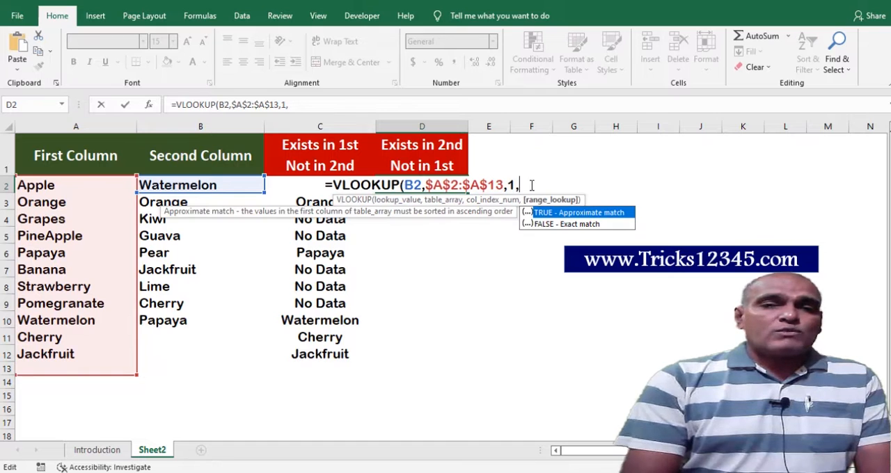
pyautogui.write('0')
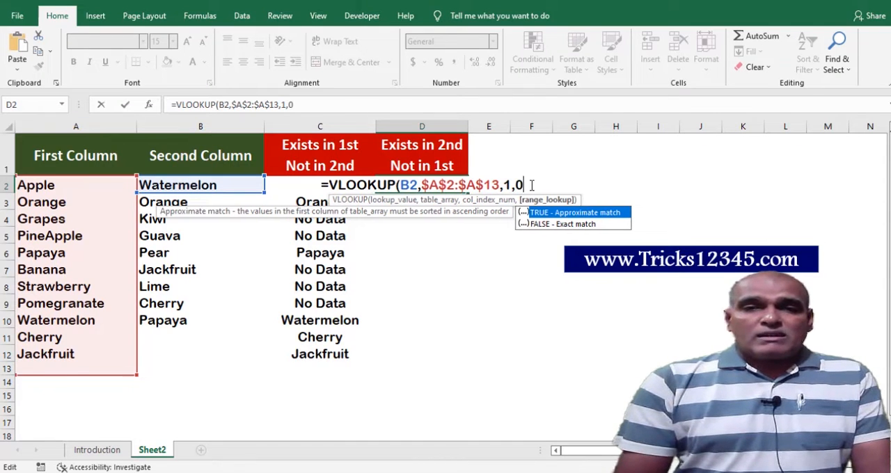
pyautogui.write(')')
pyautogui.hotkey('ctrl', 'Return')
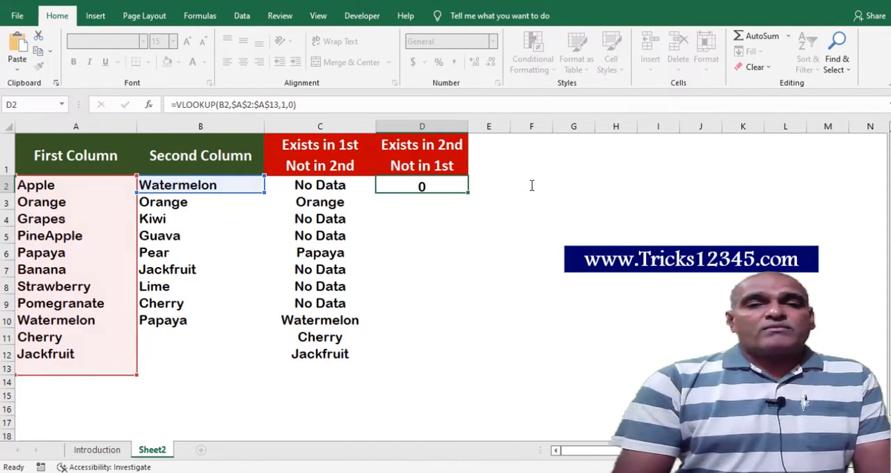
# Compare Watermelon in B2 with A10, and fill the VLOOKUP formula from D2 down to D12.
pyautogui.click(196, 187)
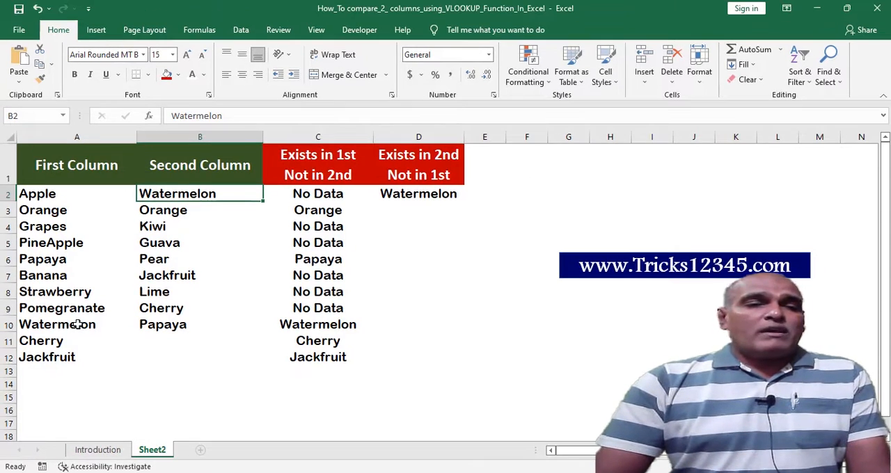
pyautogui.keyDown('ctrl'); pyautogui.click(71, 326); pyautogui.keyUp('ctrl')
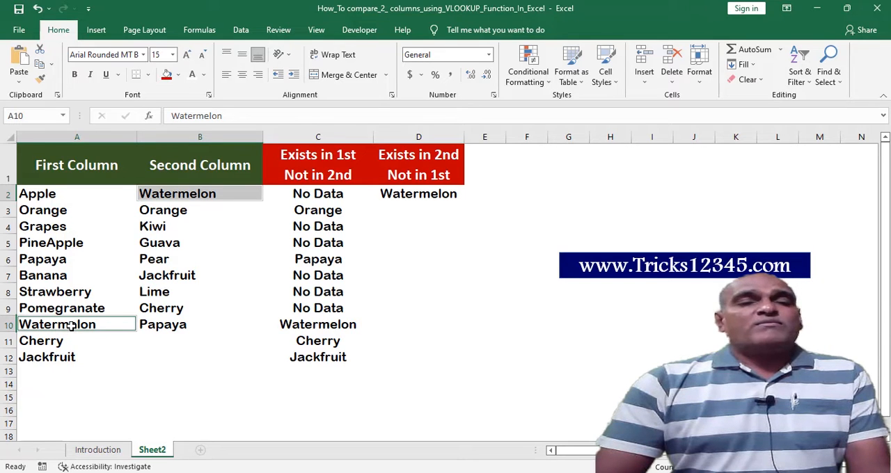
pyautogui.click(447, 198)
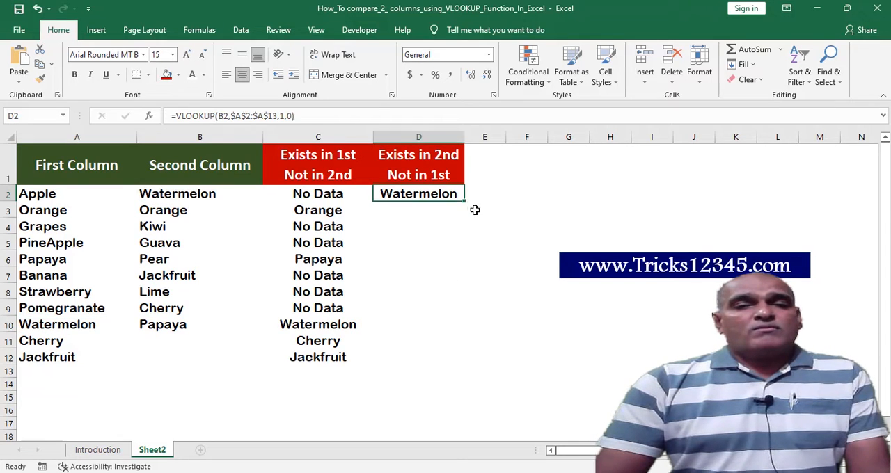
pyautogui.doubleClick(465, 203)
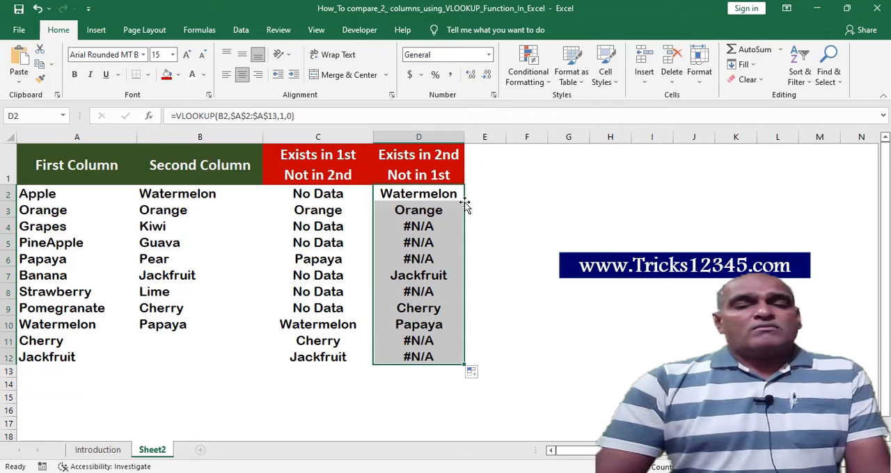
# Check the filled lookup results in D4, D5 and D9 against the second and first columns.
pyautogui.click(426, 227)
pyautogui.click(430, 243)
pyautogui.click(438, 309)
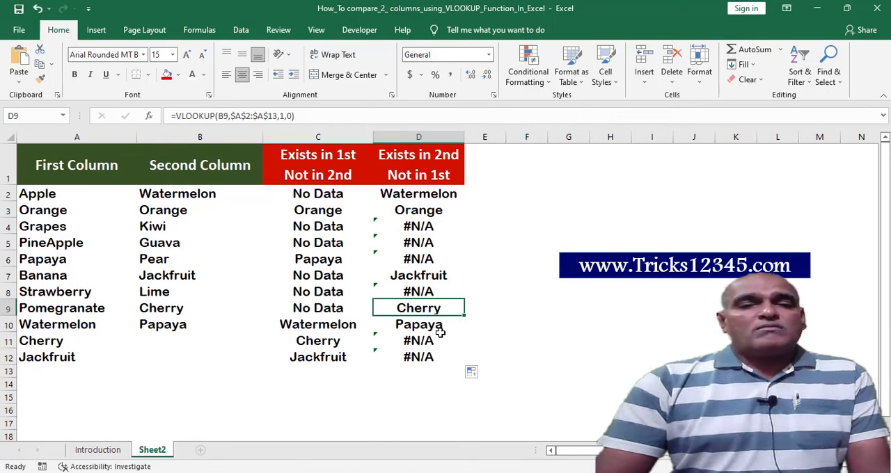
pyautogui.click(439, 227)
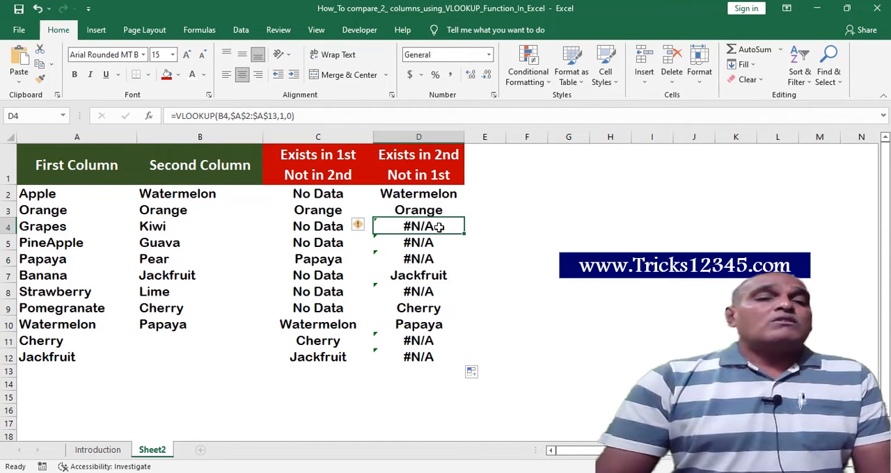
pyautogui.click(198, 137)
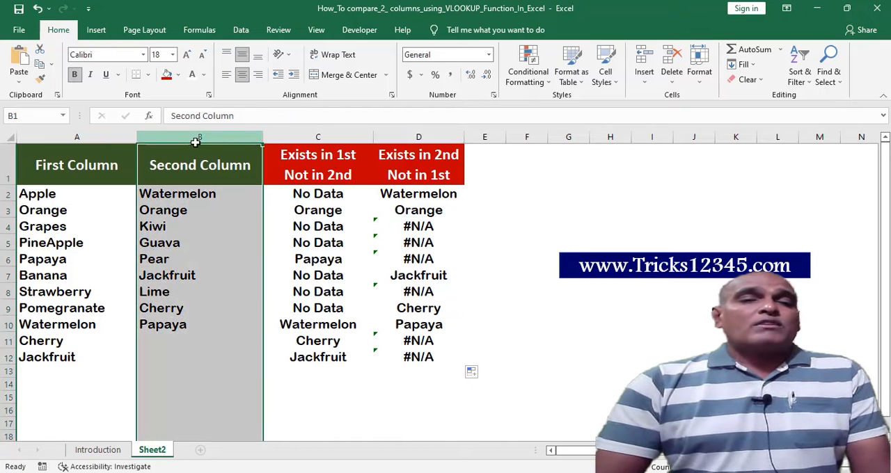
pyautogui.click(62, 140)
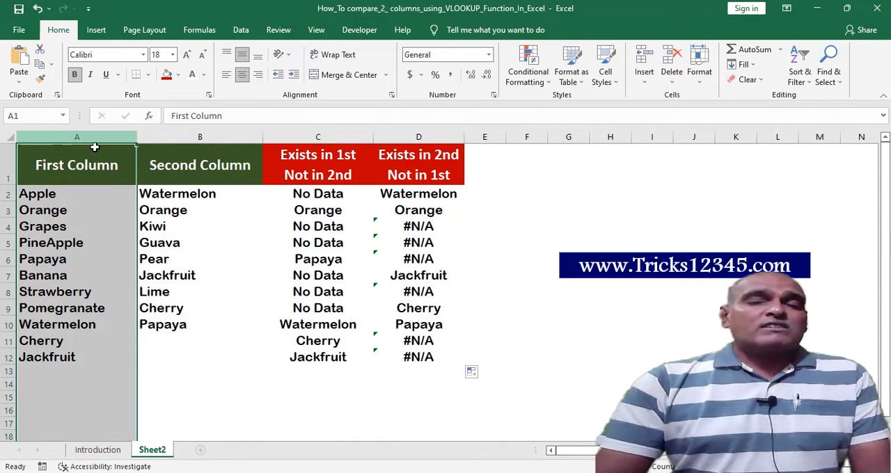
# Wrap the VLOOKUP formula in D2 in an IFERROR function, keeping the lookup as its value argument.
pyautogui.click(389, 201)
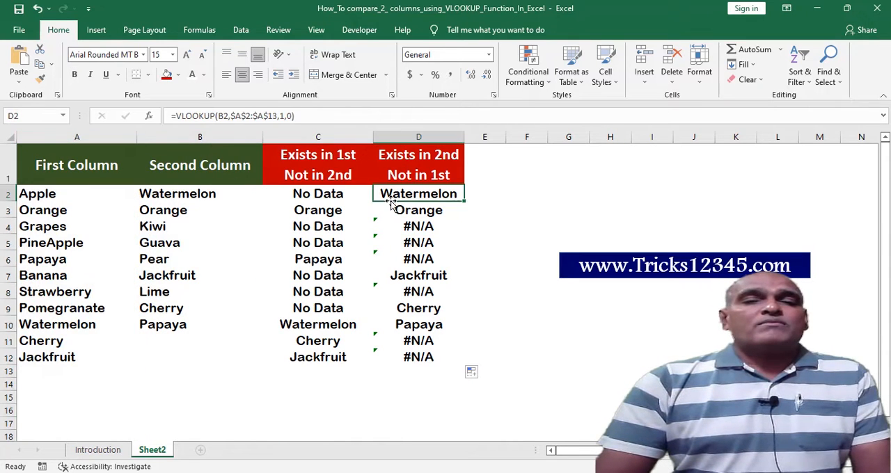
pyautogui.click(179, 116)
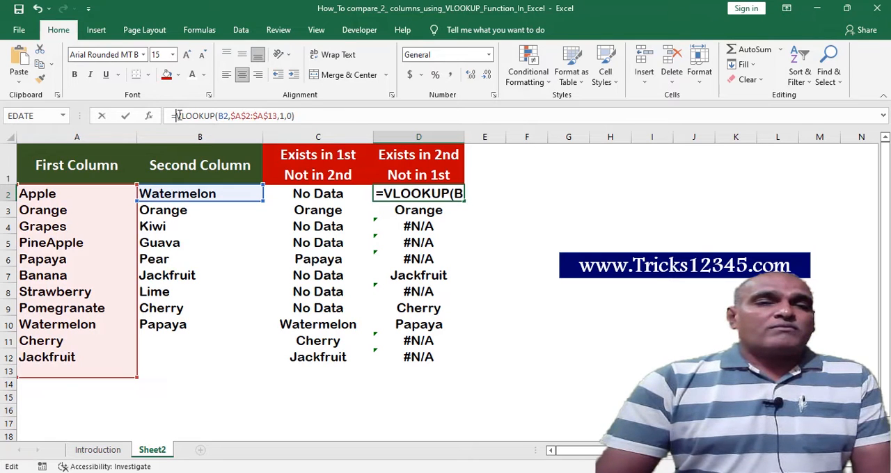
pyautogui.write('iferror')
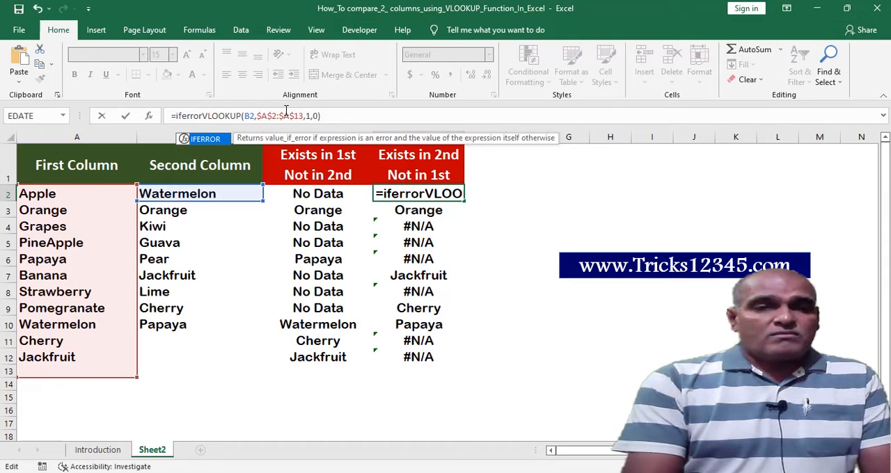
pyautogui.write('(')
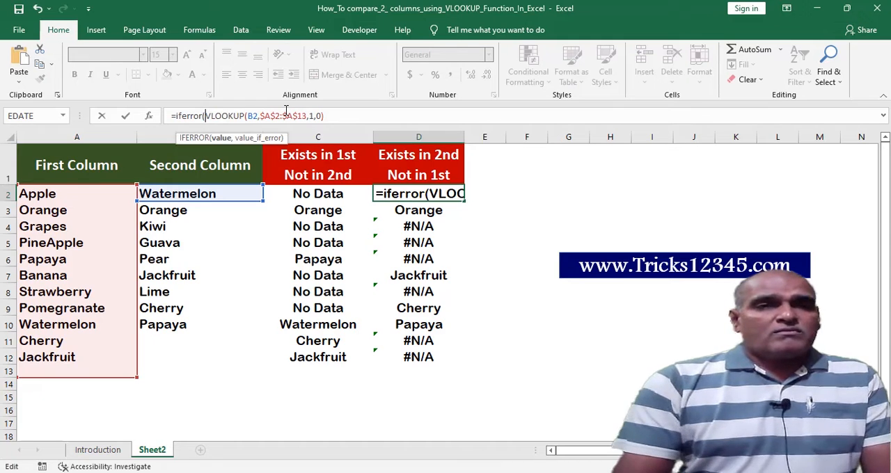
# Complete the IFERROR formula in D2 with "Not available" as the value returned on an error.
pyautogui.click(344, 119)
pyautogui.write(',')
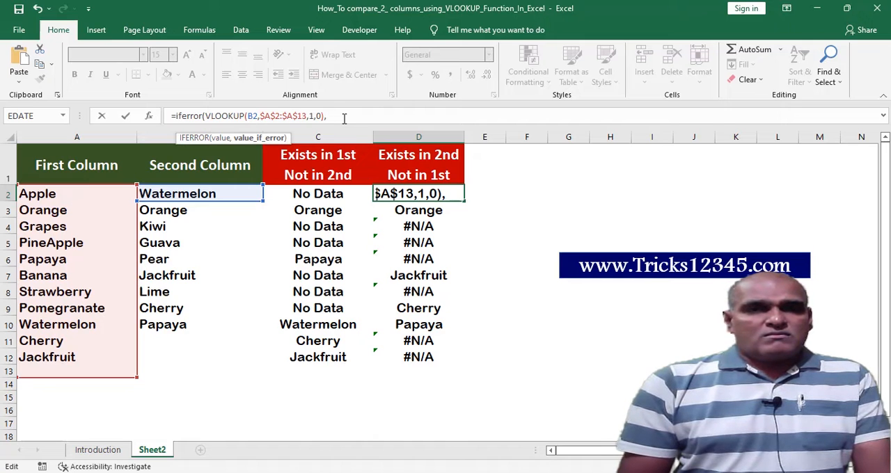
pyautogui.write(' "N')
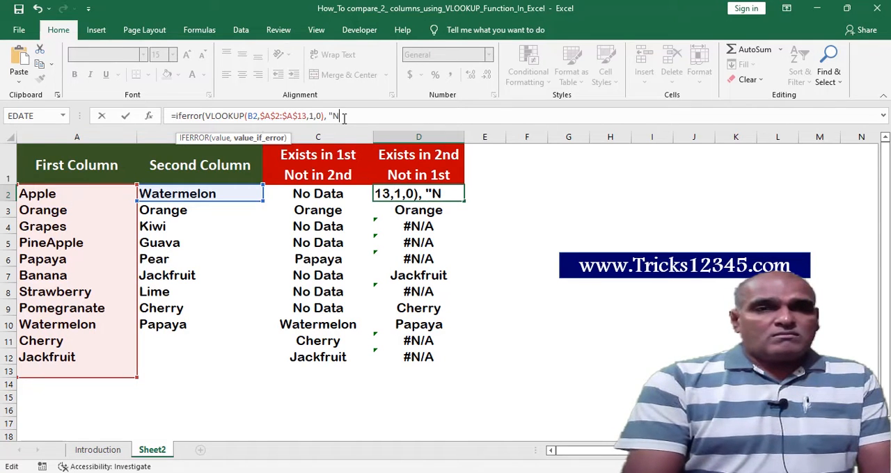
pyautogui.write('ot Va')
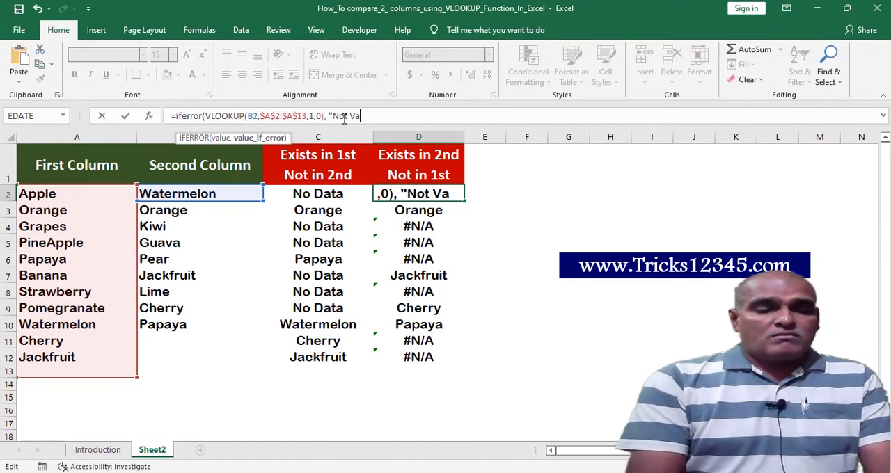
pyautogui.press('BackSpace')
pyautogui.press('BackSpace')
pyautogui.write('ava')
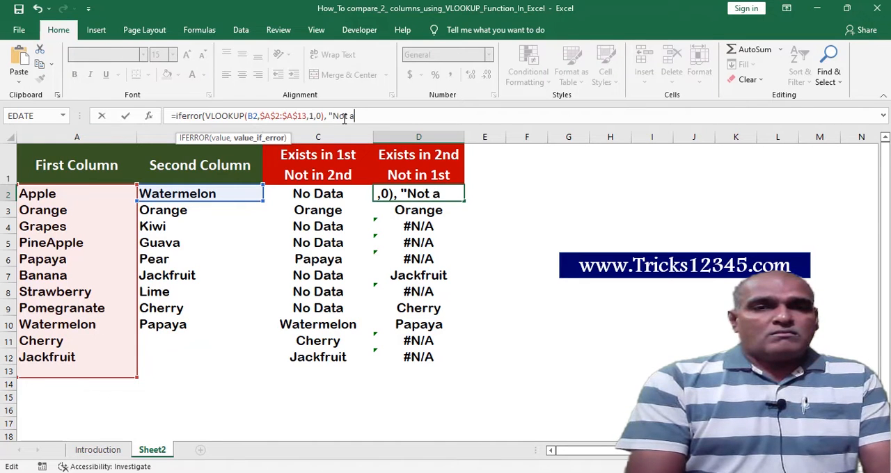
pyautogui.write('ilable')
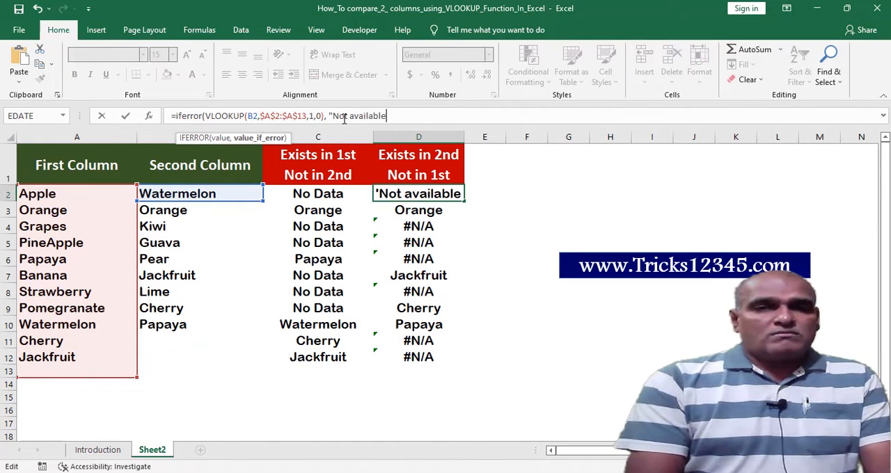
pyautogui.write('"')
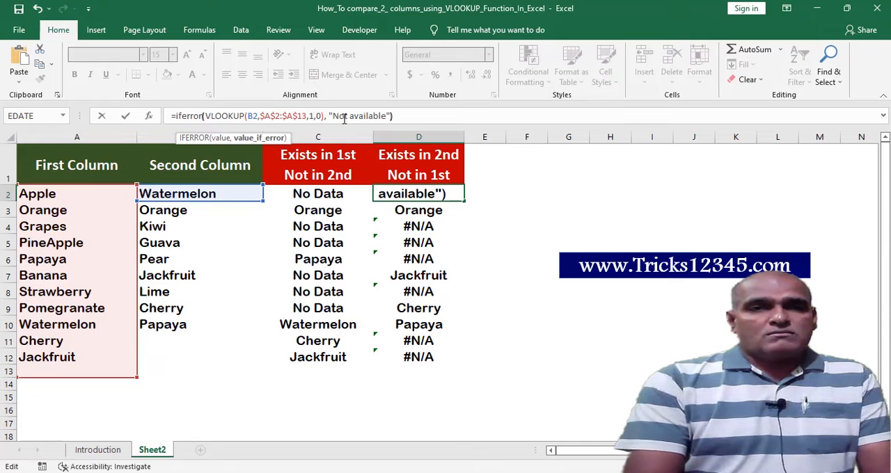
pyautogui.write(')')
pyautogui.press('Return')
# Fill the IFERROR formula from D2 down through D12.
pyautogui.press('Up')
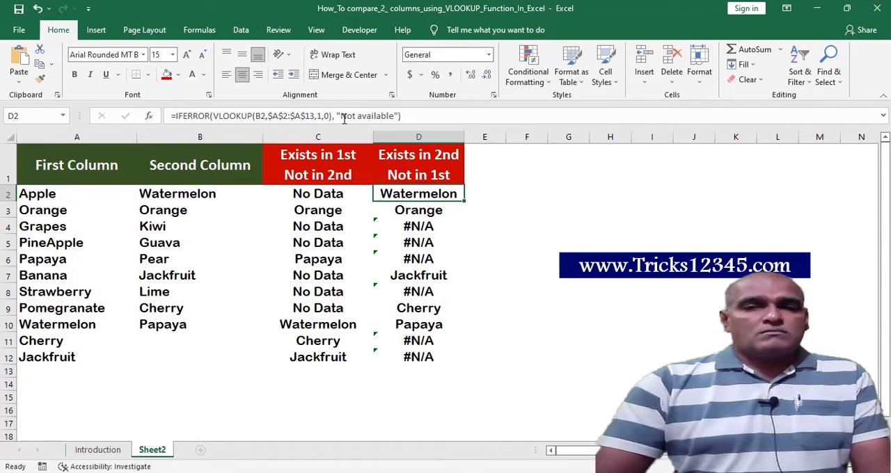
pyautogui.doubleClick(465, 200)
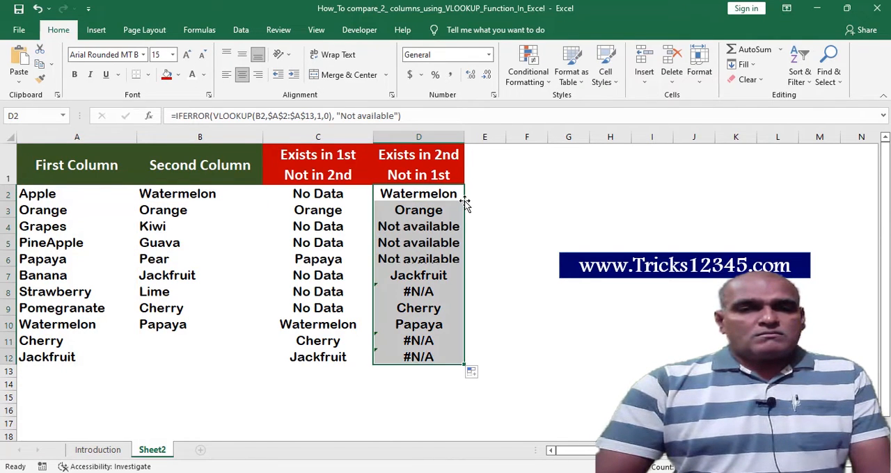
pyautogui.click(487, 212)
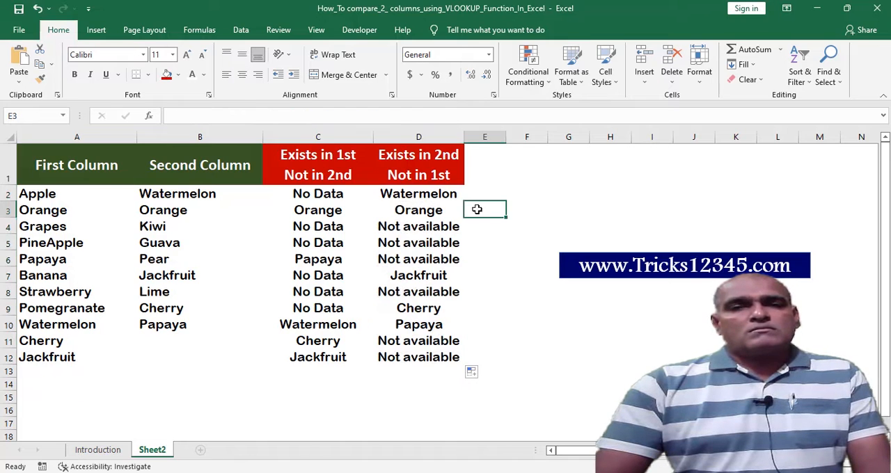
pyautogui.click(456, 195)
pyautogui.click(459, 210)
pyautogui.click(487, 180)
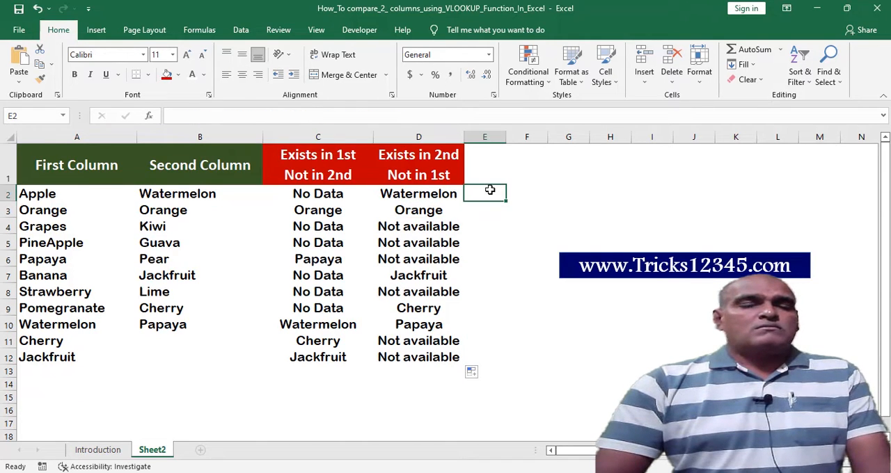
pyautogui.click(515, 199)
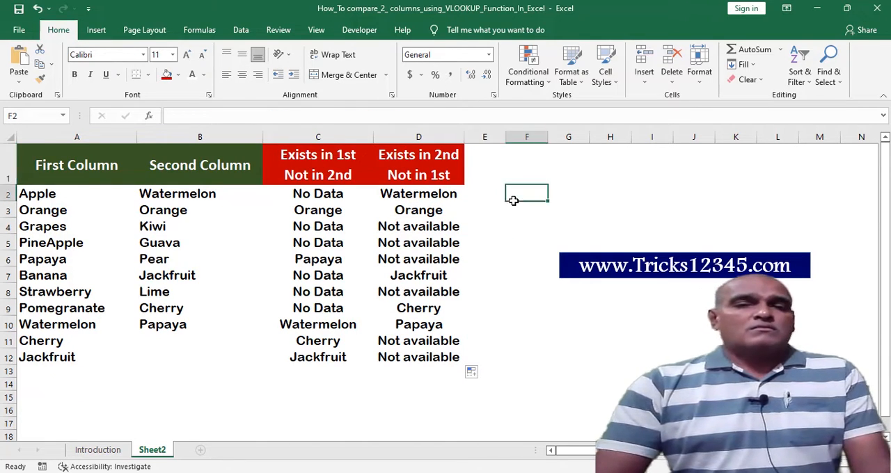
pyautogui.click(487, 214)
pyautogui.click(480, 227)
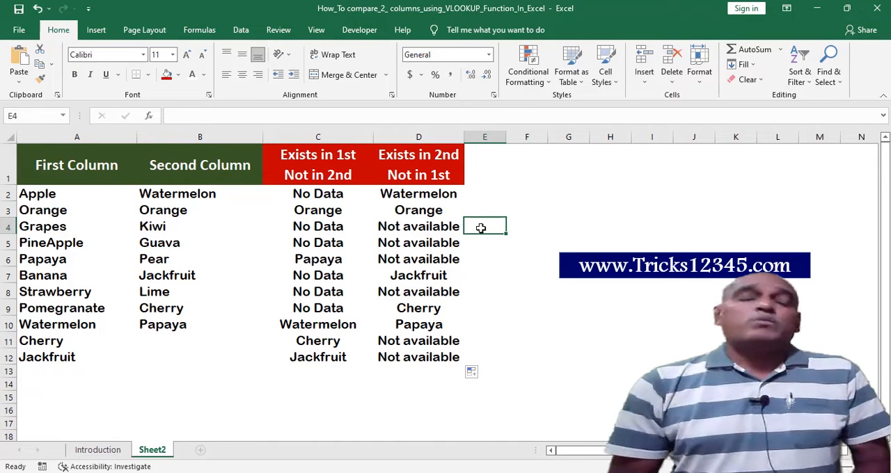